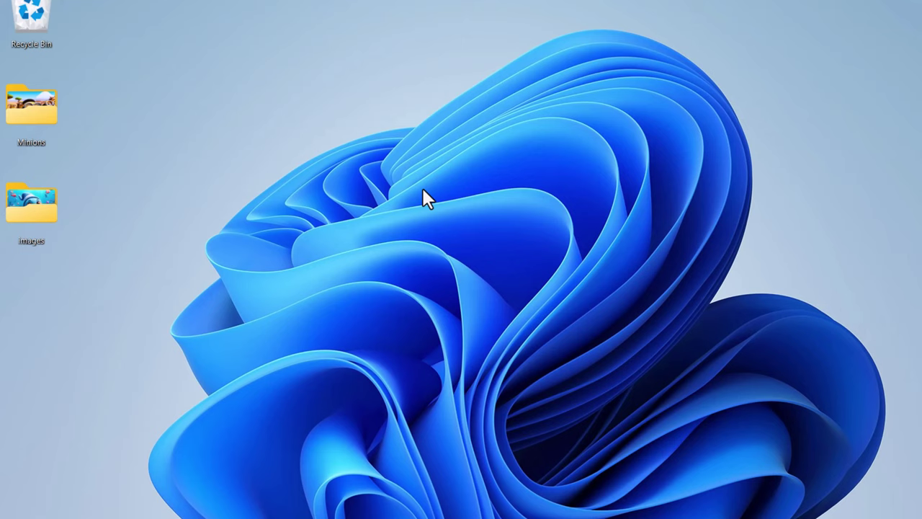
# Open the Windows display settings from the desktop and move the window up to reveal its contents.
pyautogui.rightClick(425, 248)
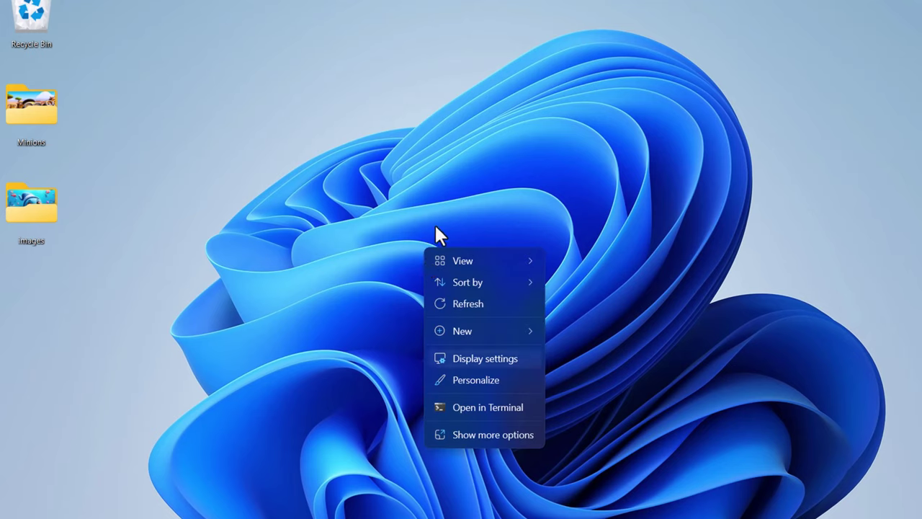
pyautogui.click(437, 229)
pyautogui.rightClick(415, 238)
pyautogui.click(303, 280)
pyautogui.rightClick(472, 246)
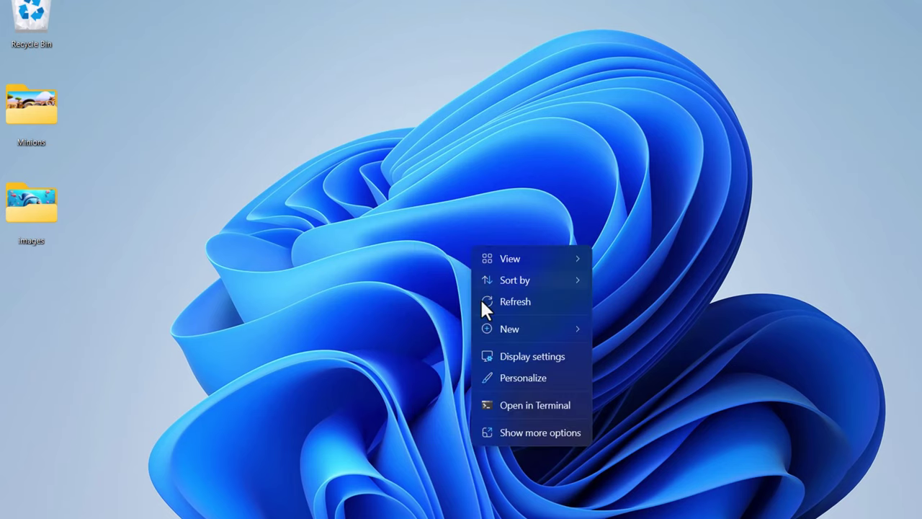
pyautogui.click(537, 358)
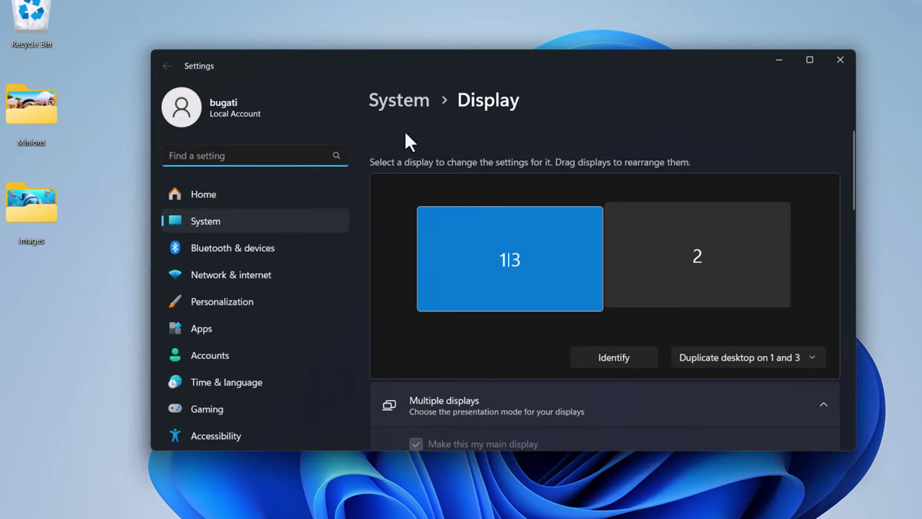
pyautogui.moveTo(432, 64); pyautogui.dragTo(415, 12)
# Examine the multiple displays, brightness, scale, resolution and orientation options on the Display page, and close the settings.
pyautogui.scroll(-3, 475, 267)
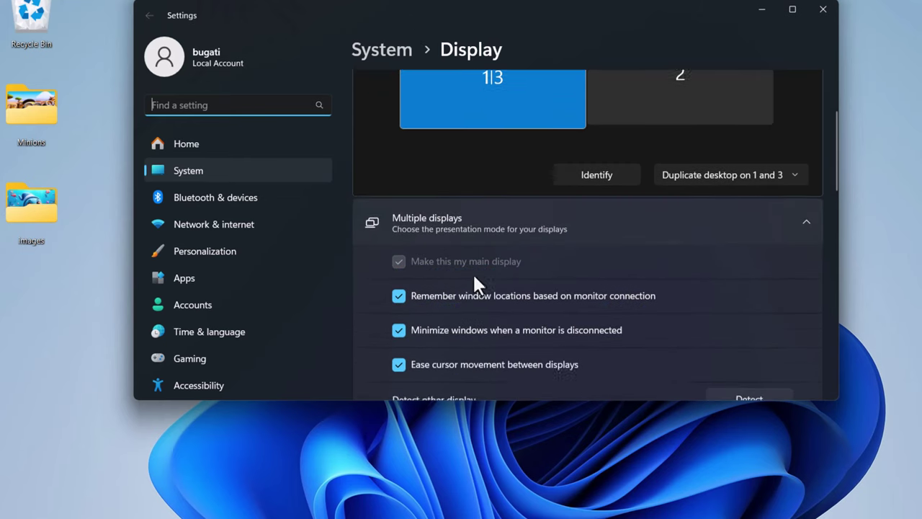
pyautogui.scroll(-5, 474, 276)
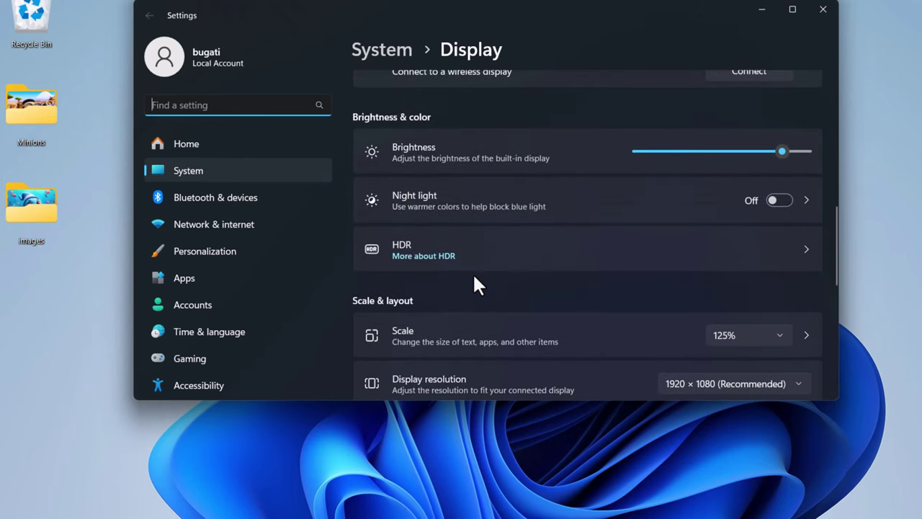
pyautogui.scroll(-2, 475, 284)
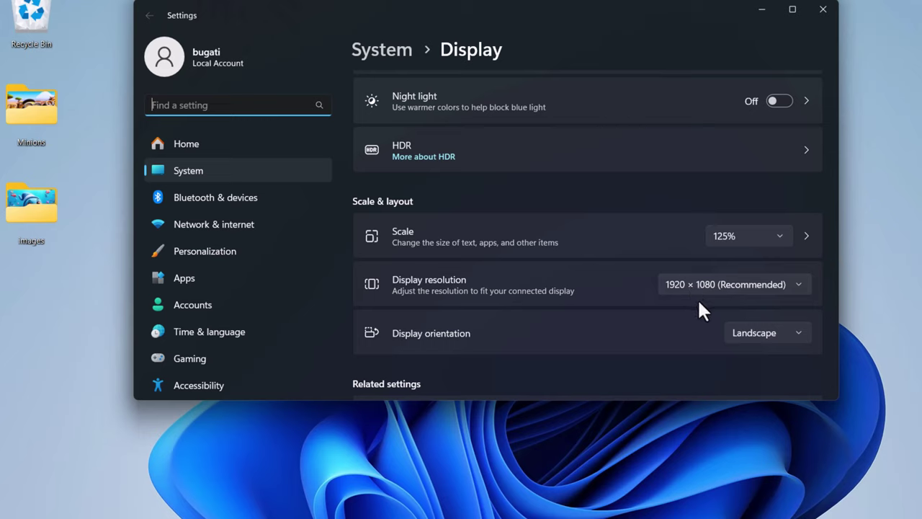
pyautogui.scroll(-2, 634, 249)
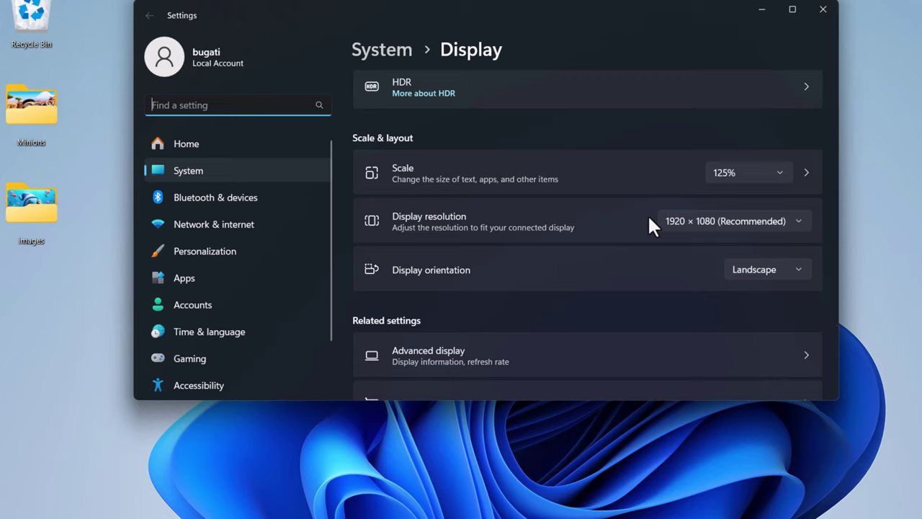
pyautogui.scroll(3, 645, 217)
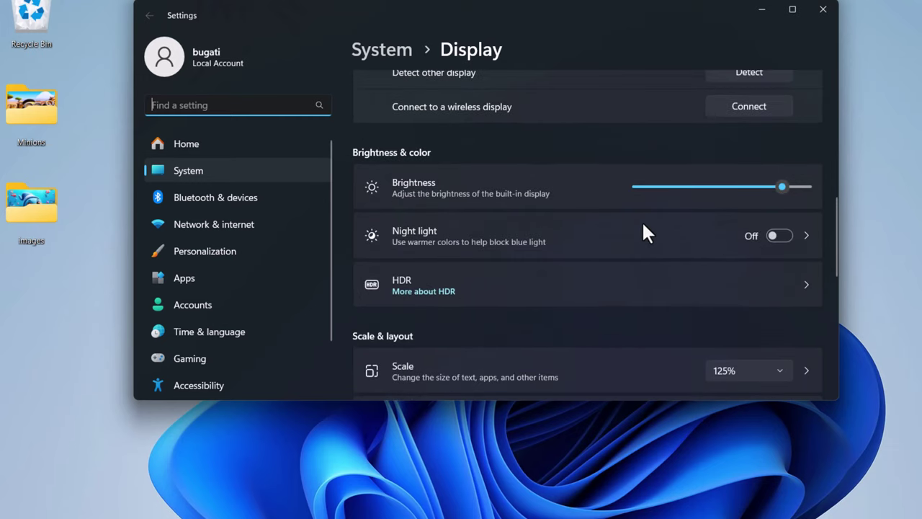
pyautogui.scroll(2, 634, 250)
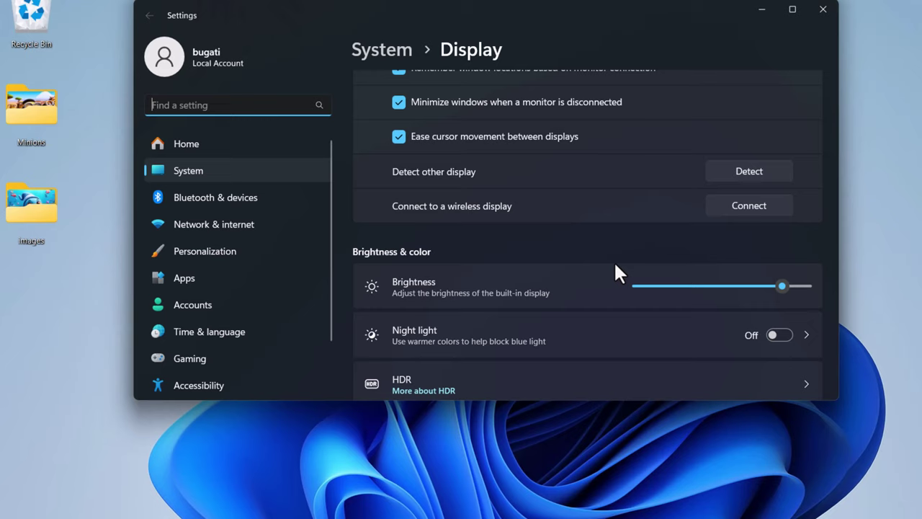
pyautogui.scroll(-4, 614, 274)
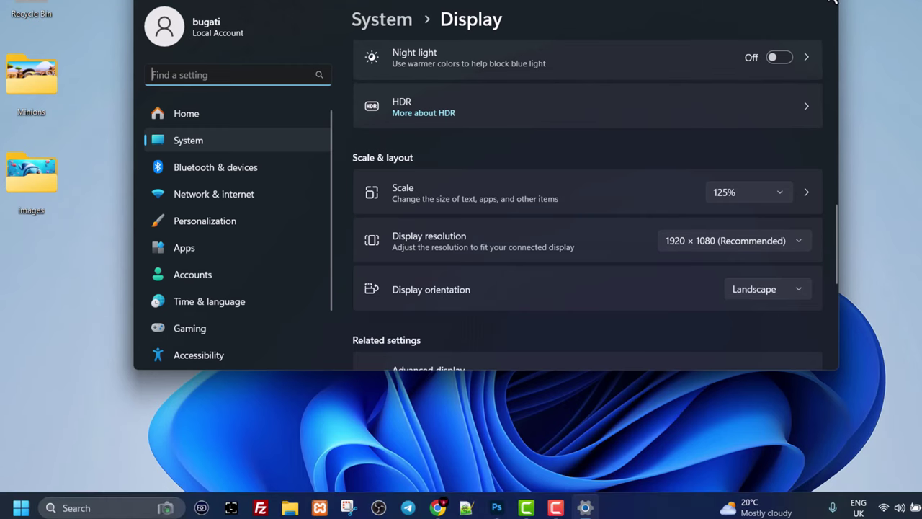
pyautogui.click(823, 10)
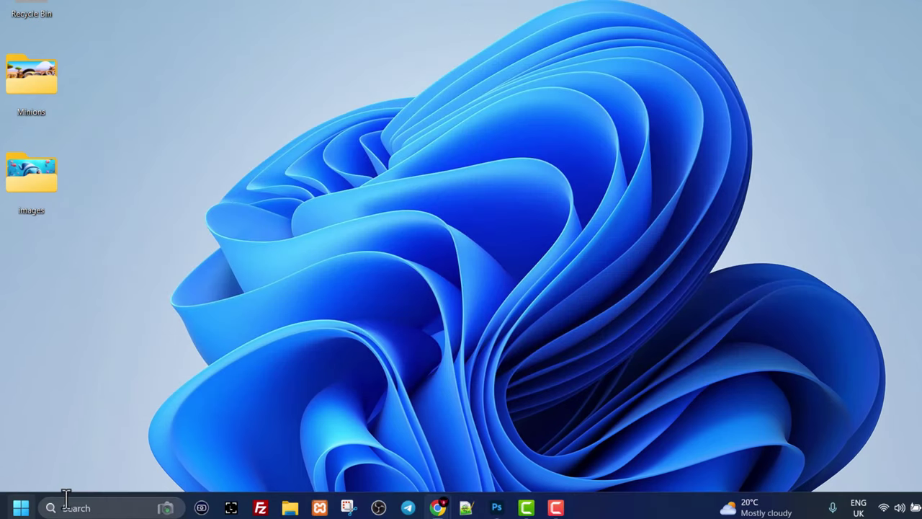
# Open Device Manager and expand the Display adapters category.
pyautogui.rightClick(20, 508)
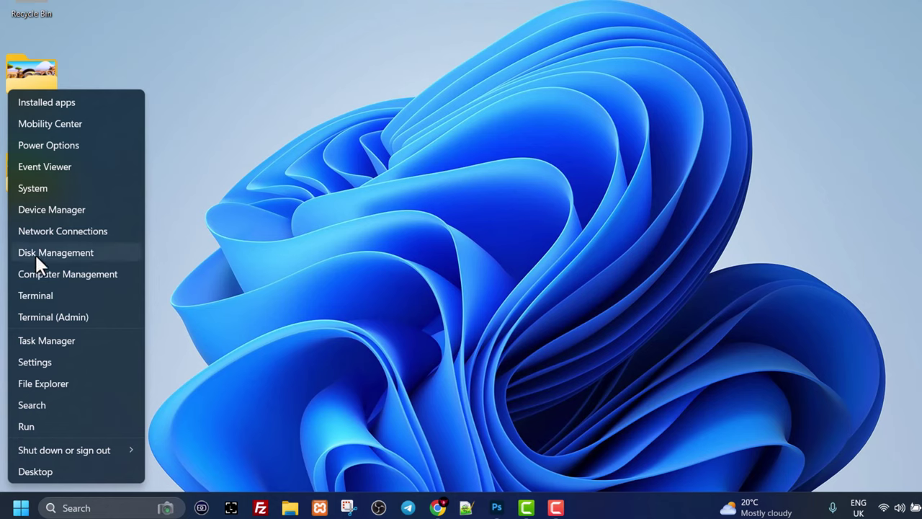
pyautogui.click(29, 207)
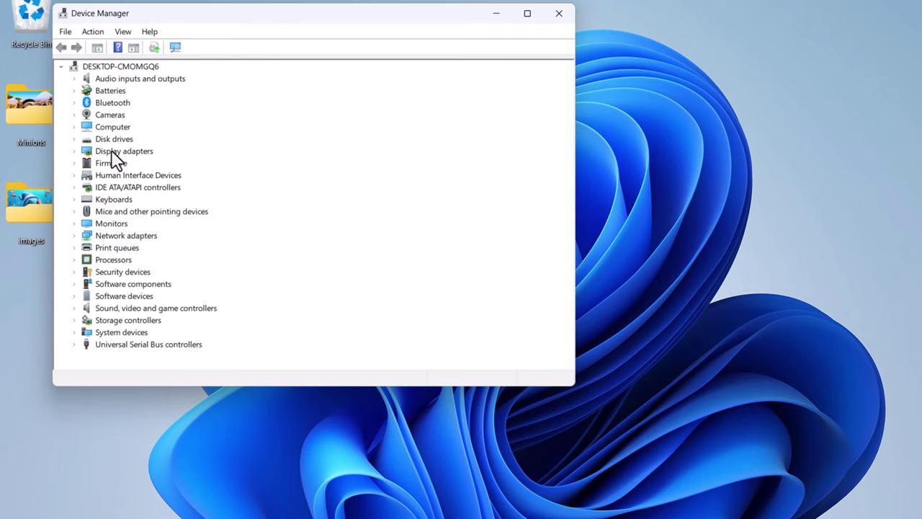
pyautogui.click(115, 153)
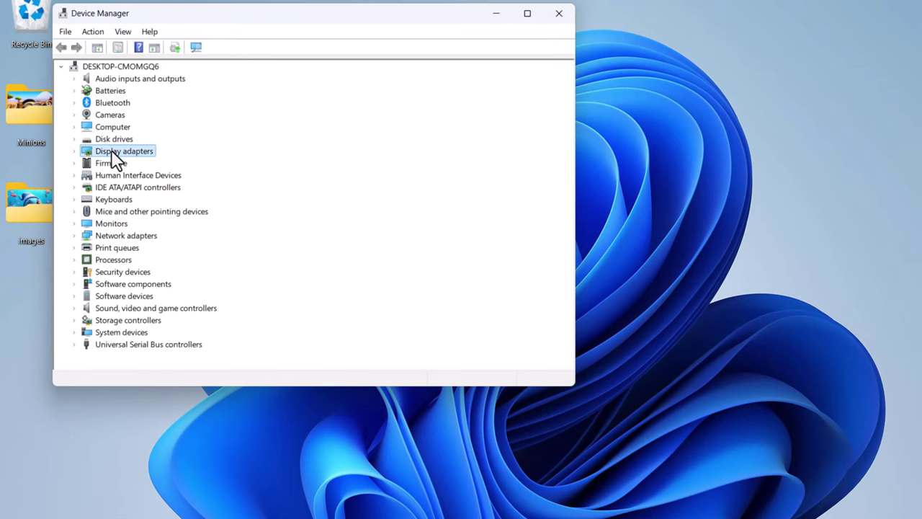
pyautogui.doubleClick(113, 153)
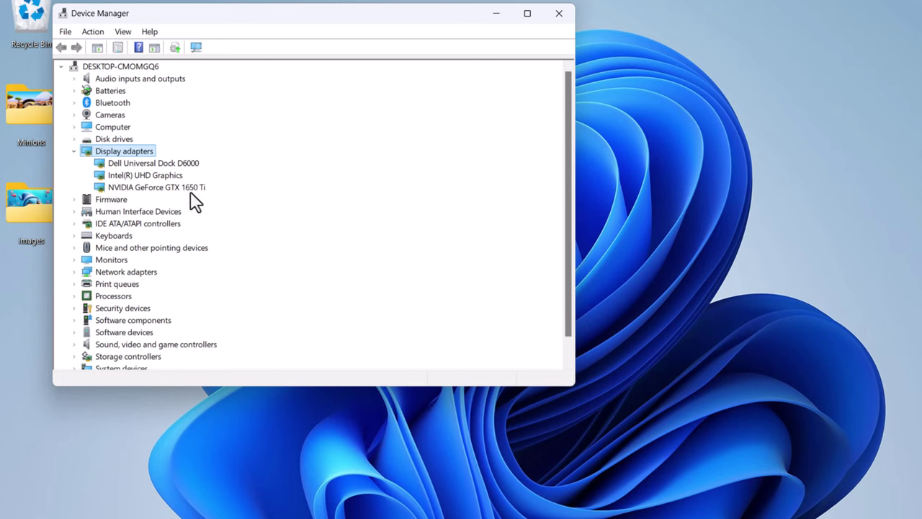
# View the driver update options for the NVIDIA GeForce GTX 1650 Ti, and close the wizard and Device Manager.
pyautogui.rightClick(127, 187)
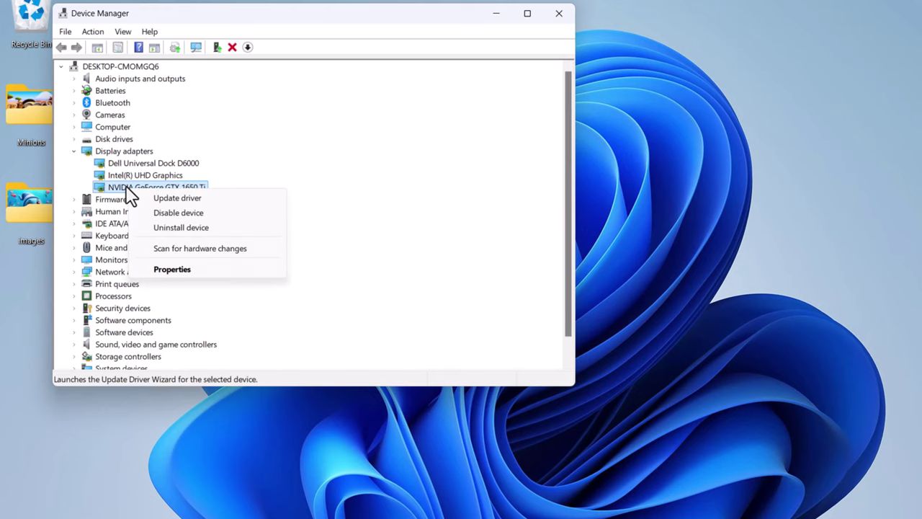
pyautogui.rightClick(125, 188)
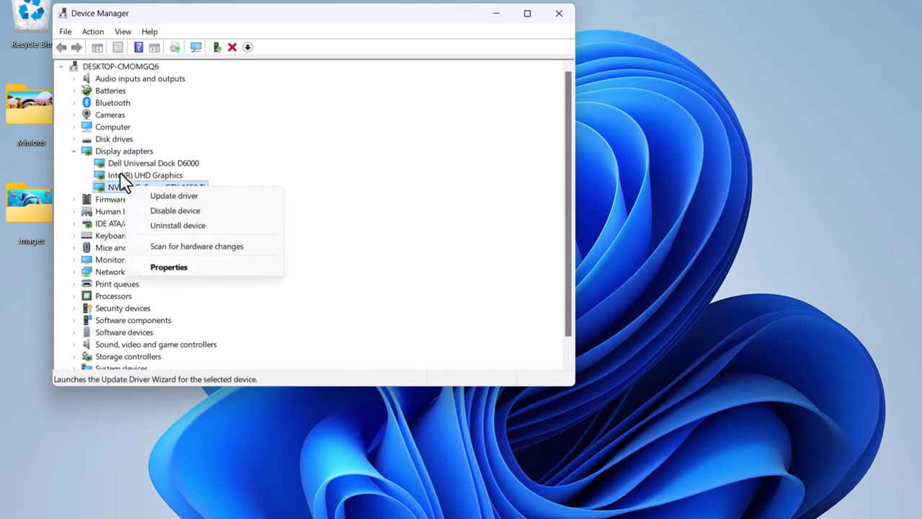
pyautogui.rightClick(144, 189)
pyautogui.rightClick(121, 189)
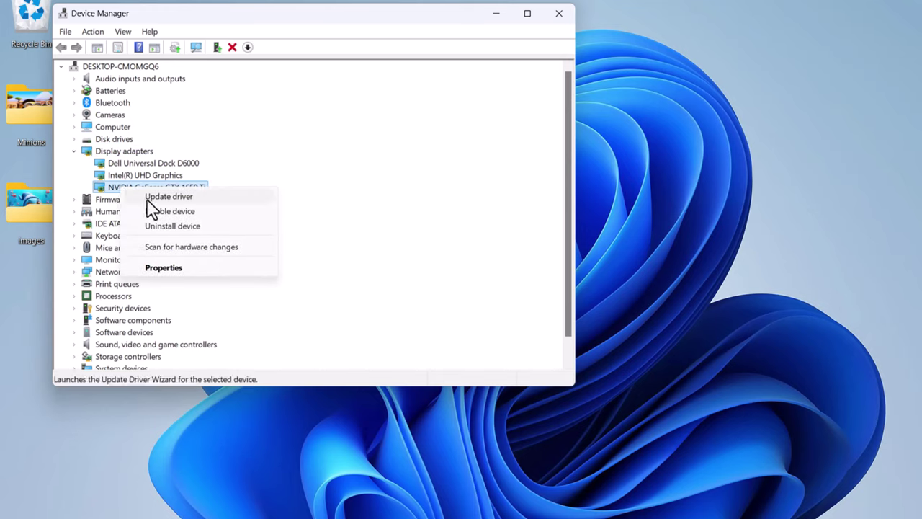
pyautogui.click(149, 199)
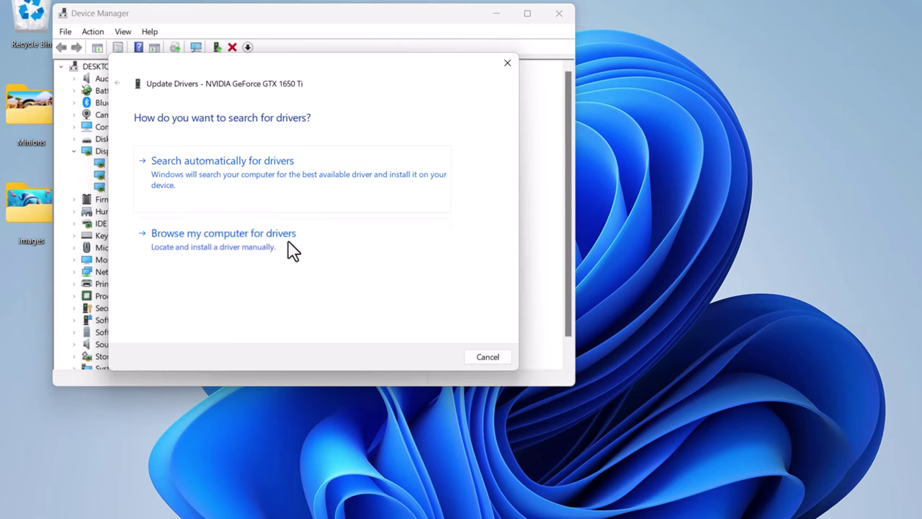
pyautogui.click(507, 63)
pyautogui.click(559, 13)
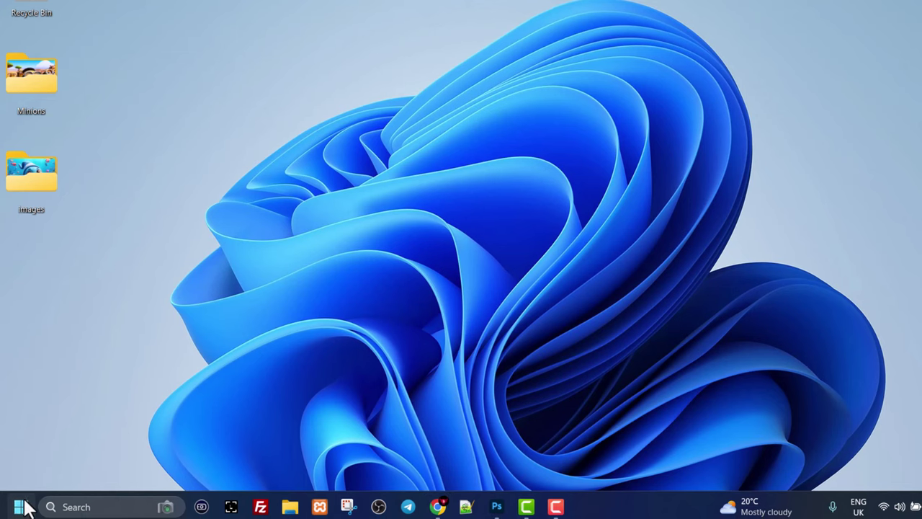
# Search Windows for "UPDATES", open Check for updates to review the Windows Update status, and close the settings.
pyautogui.click(18, 505)
pyautogui.click(137, 26)
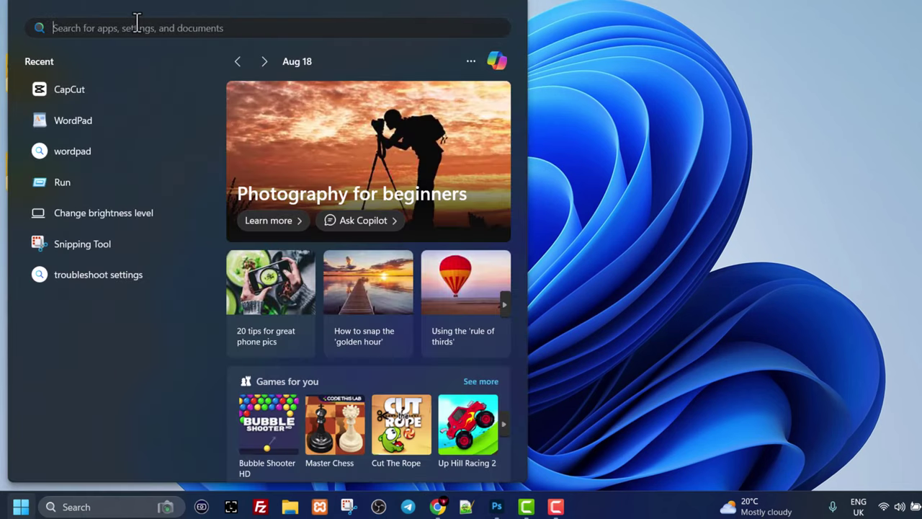
pyautogui.write('UPDATES')
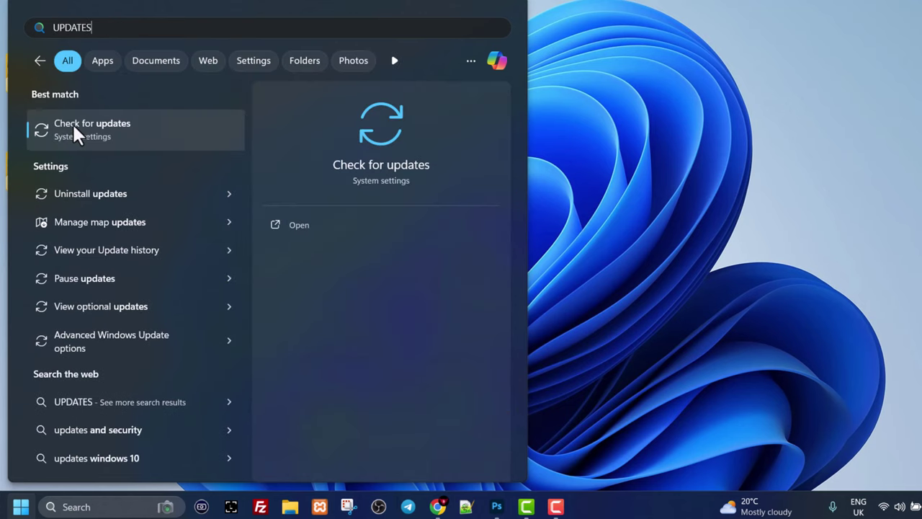
pyautogui.click(106, 134)
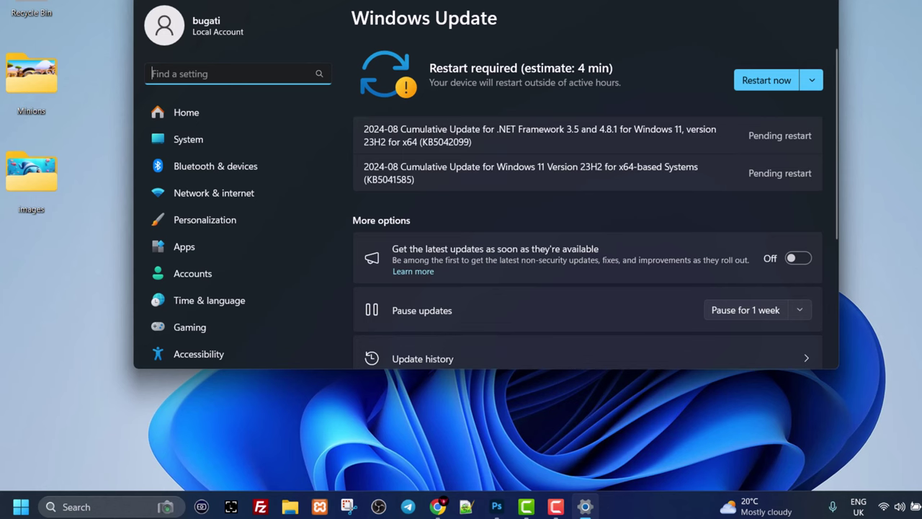
pyautogui.hotkey('alt', 'F4')
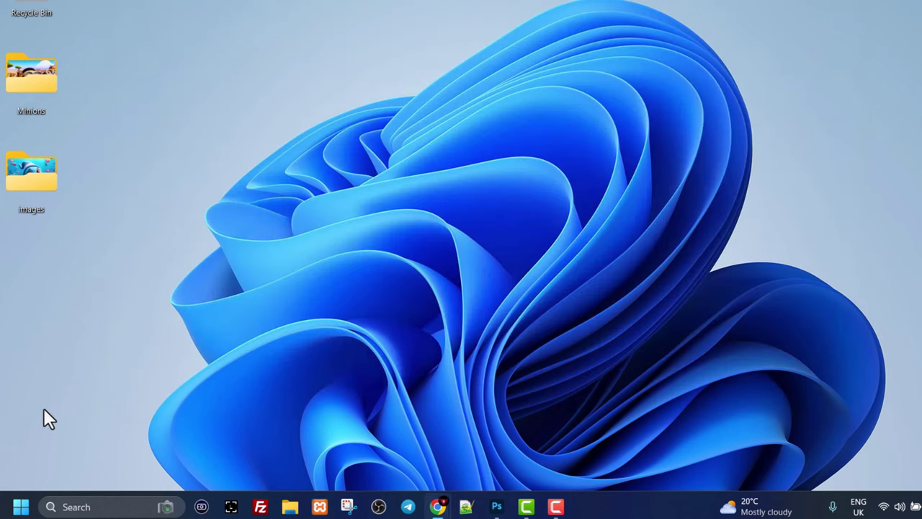
# Show the computer's shut down and restart options, and dismiss them without choosing one.
pyautogui.rightClick(19, 512)
pyautogui.moveTo(106, 442)
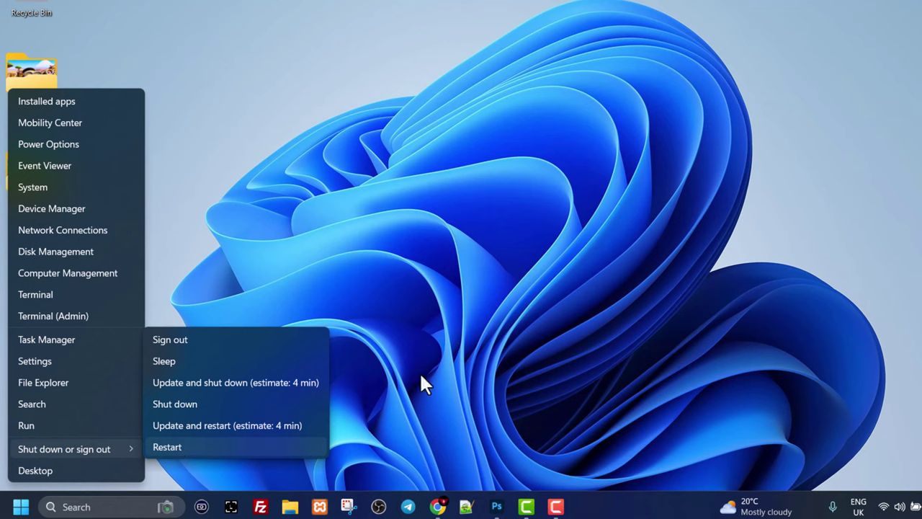
pyautogui.click(640, 144)
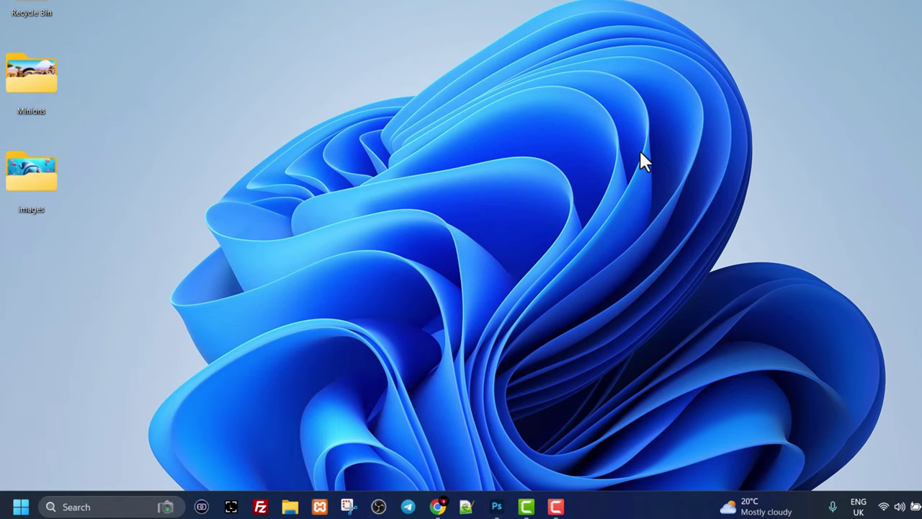